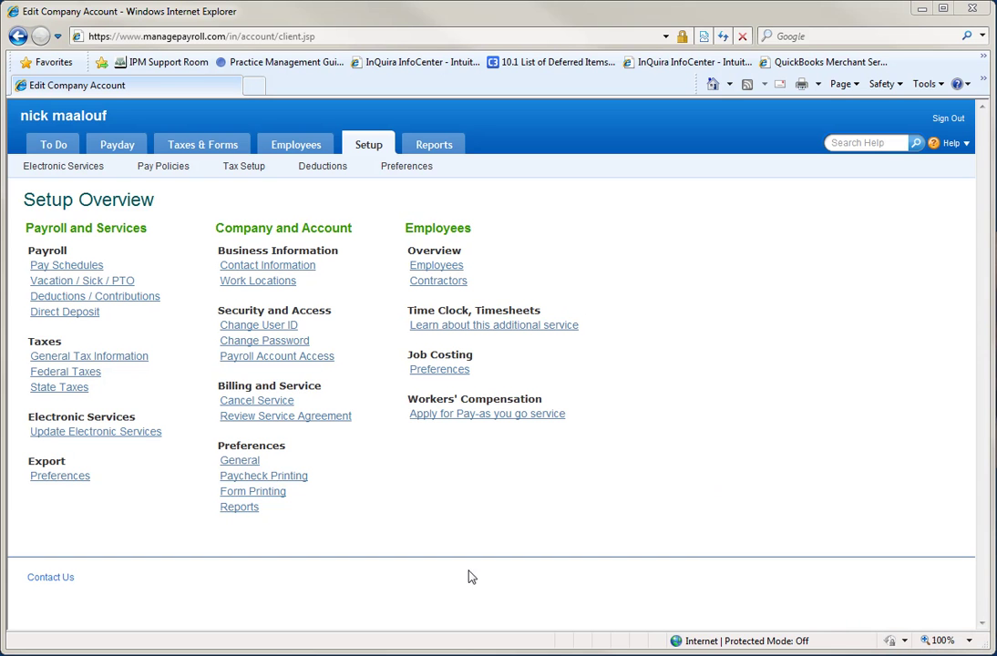
Step: Close the Office Communicator window
{"action": "mouse_move", "coordinate": [254, 643]}
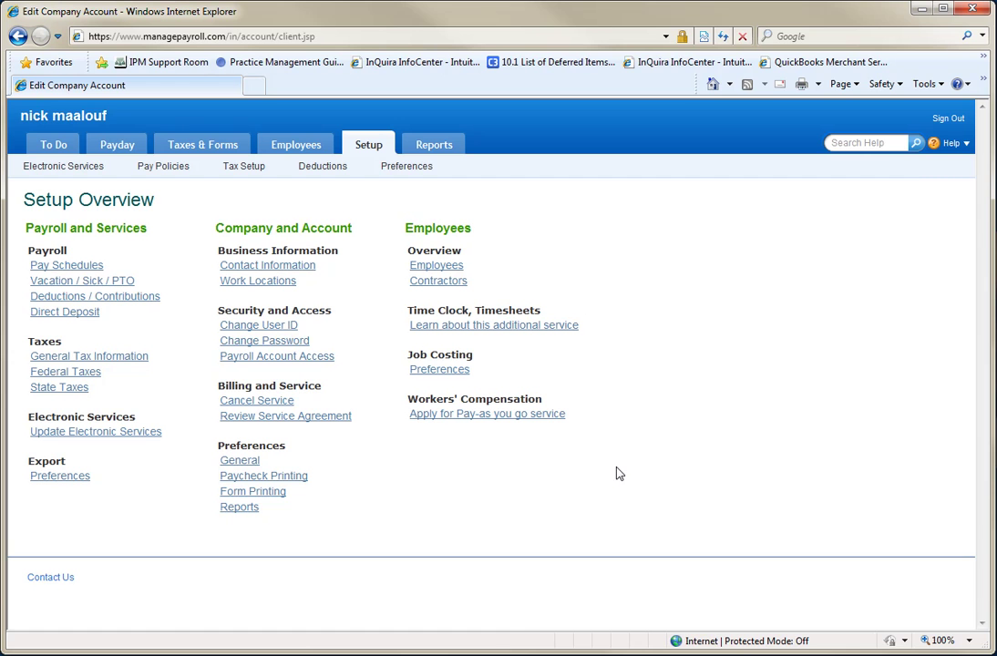
{"action": "right_click", "coordinate": [404, 655]}
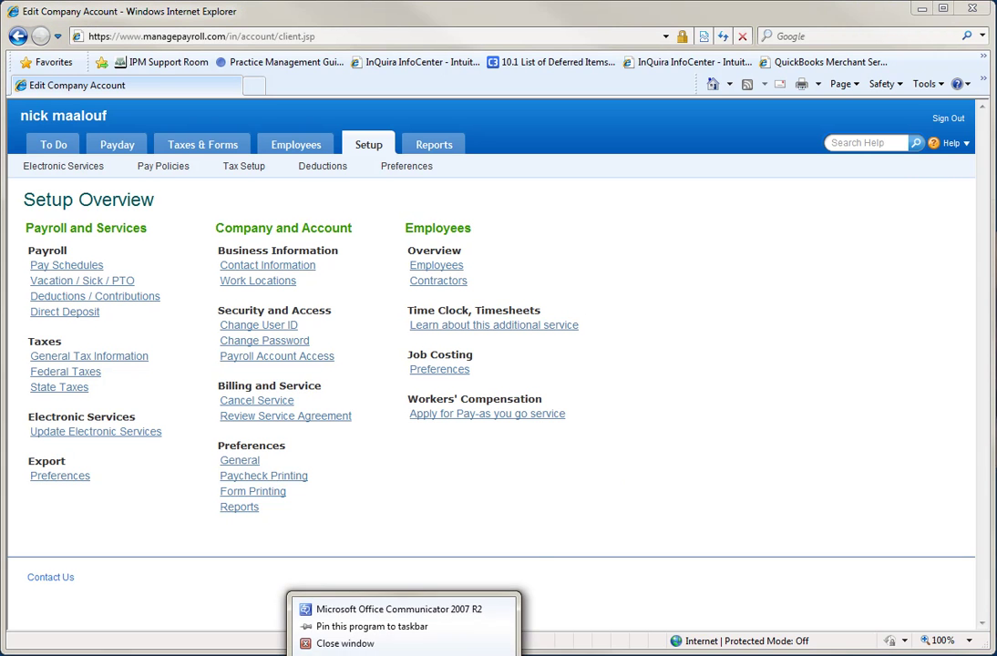
{"action": "left_click", "coordinate": [387, 644]}
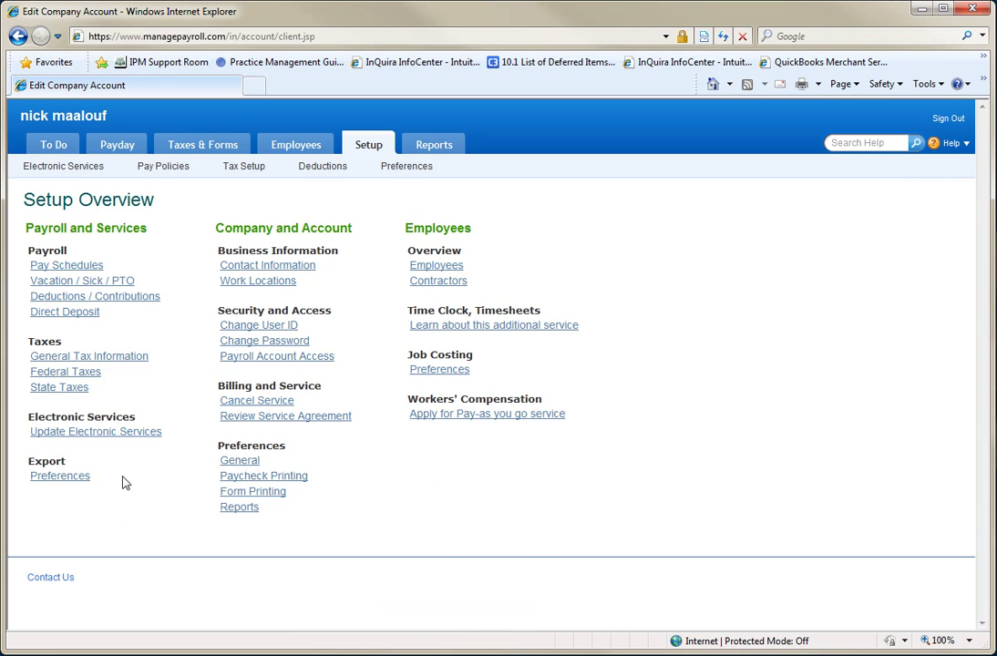
Step: Confirm The Bradys CPA.qbw synced in Sync Manager, close it, then minimize QuickBooks
{"action": "left_click", "coordinate": [877, 655]}
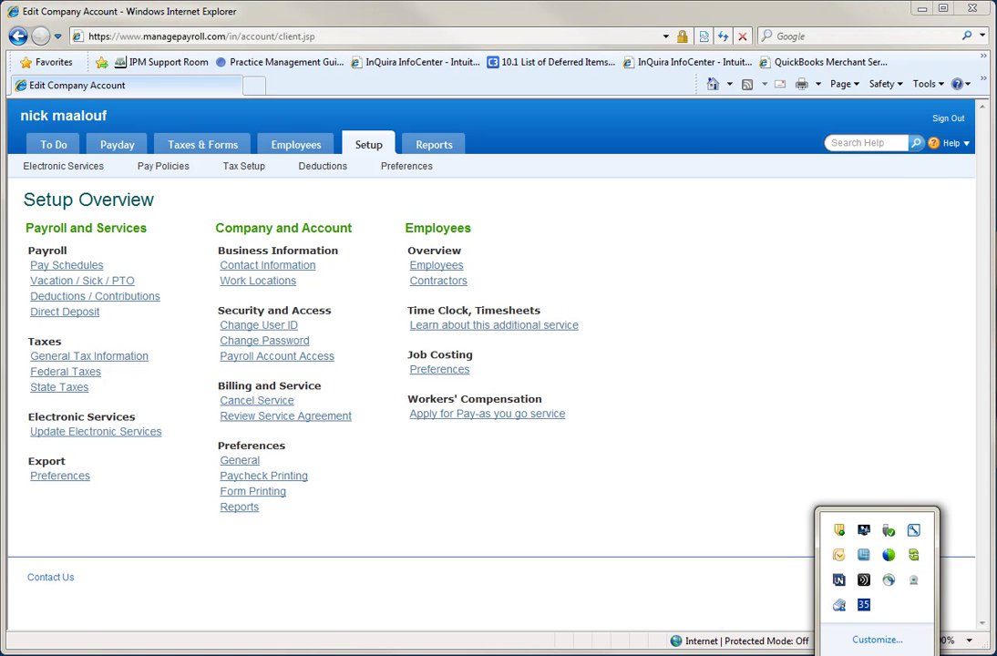
{"action": "left_click", "coordinate": [915, 554]}
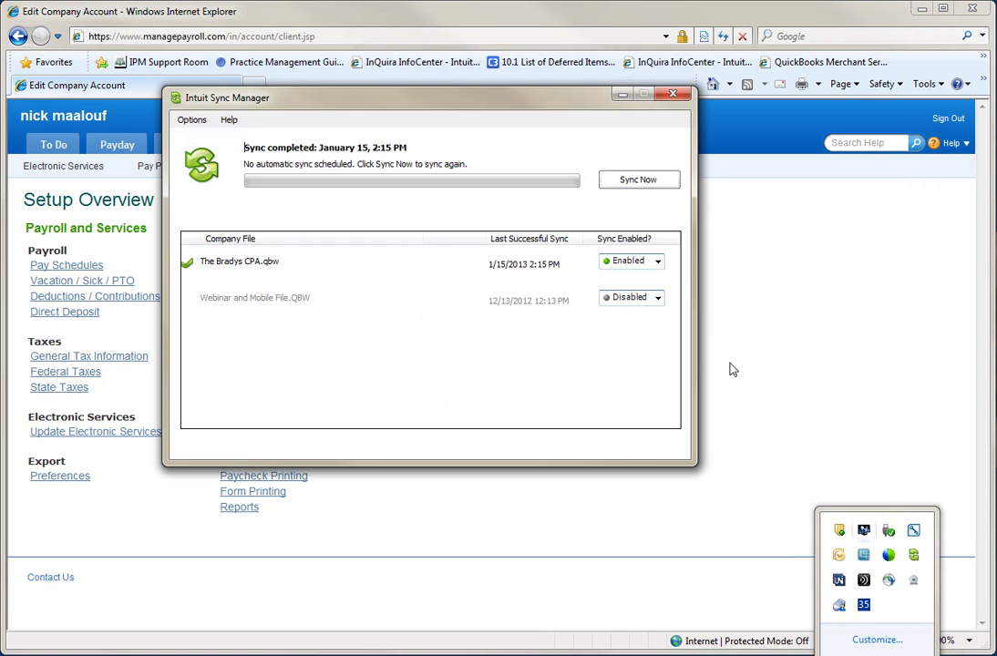
{"action": "left_click_drag", "start_coordinate": [564, 102], "coordinate": [592, 122]}
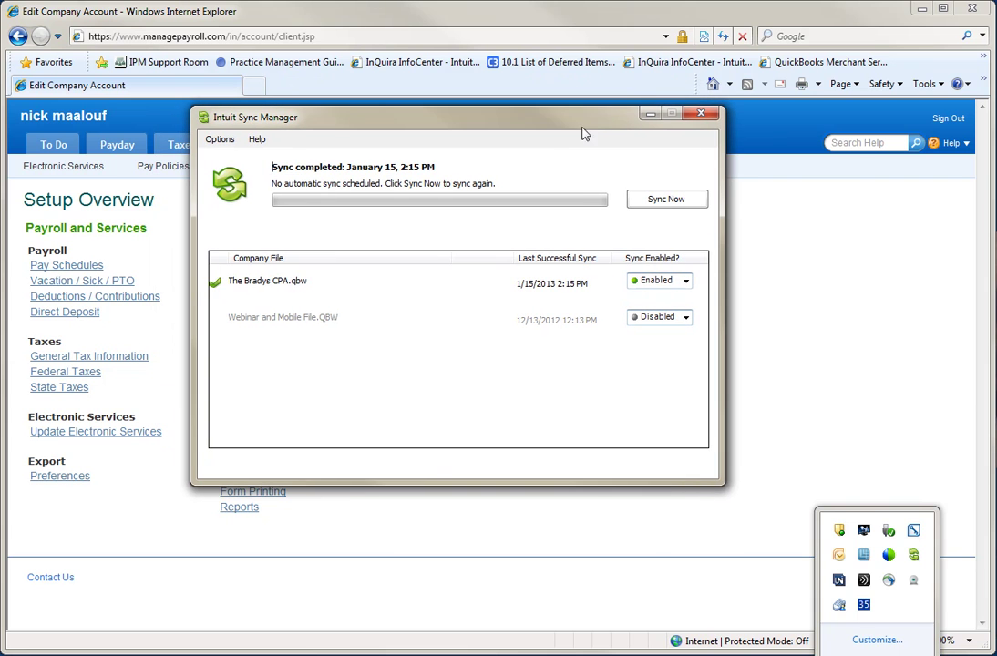
{"action": "left_click", "coordinate": [700, 117]}
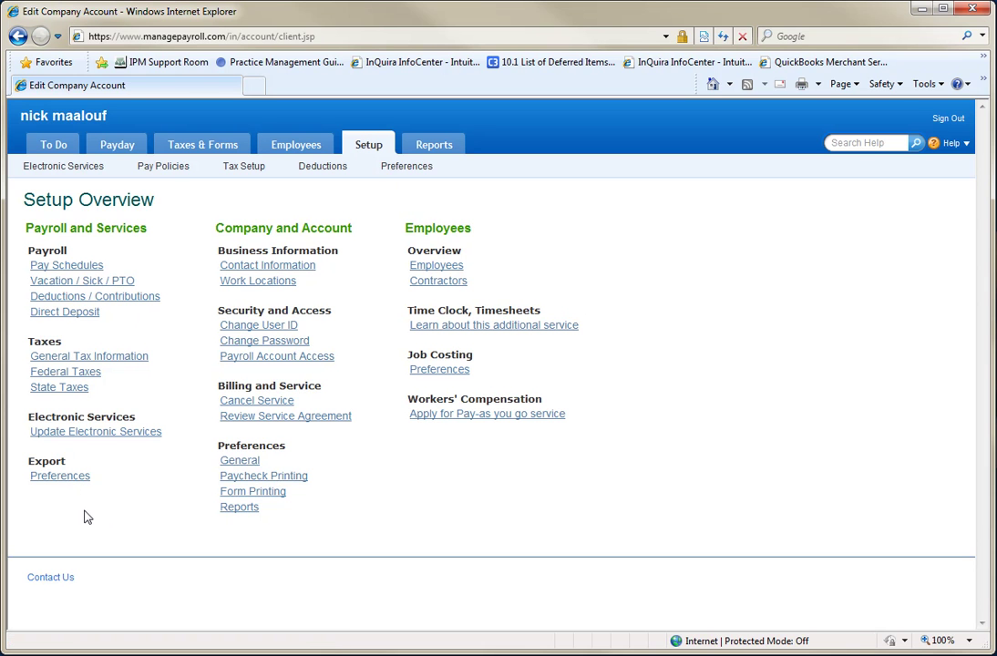
{"action": "key", "text": "alt+Tab"}
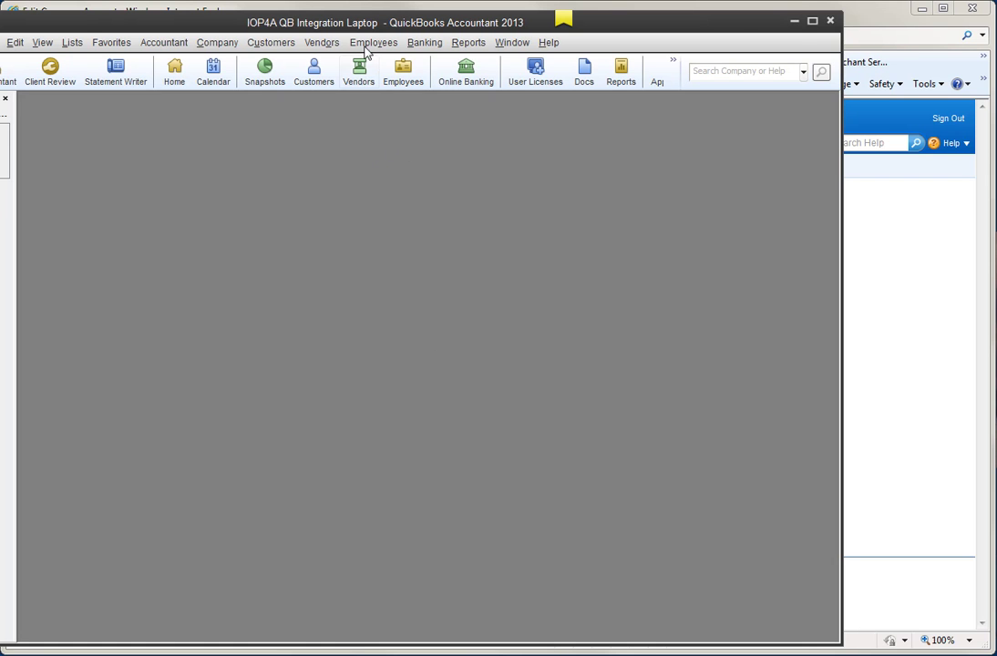
{"action": "left_click", "coordinate": [793, 22]}
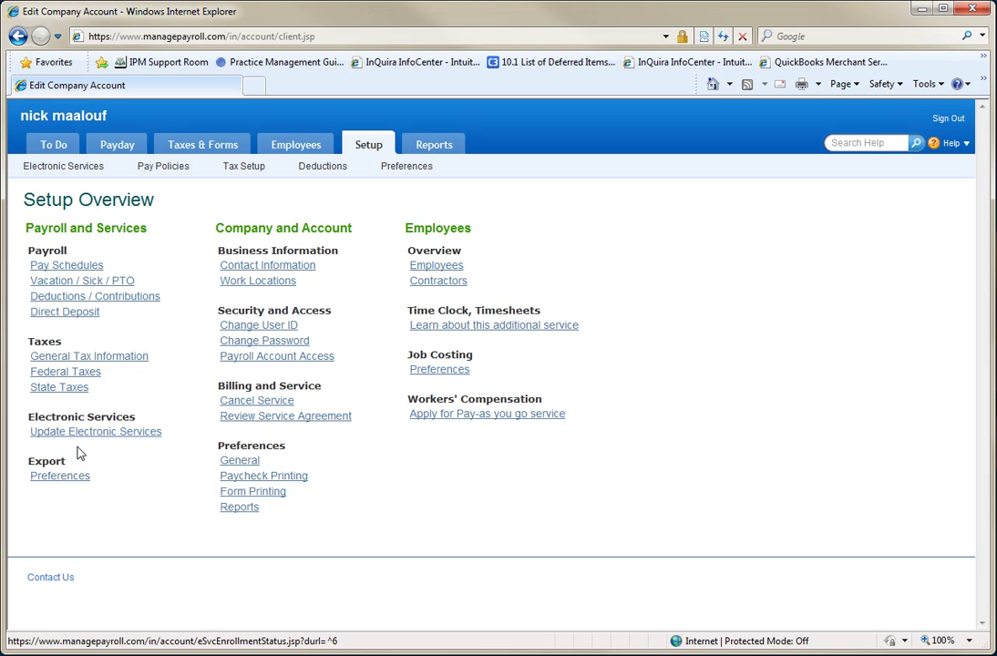
Step: In Export Preferences, pick QuickBooks for Windows (One-Click) as the accounting software
{"action": "left_click", "coordinate": [69, 477]}
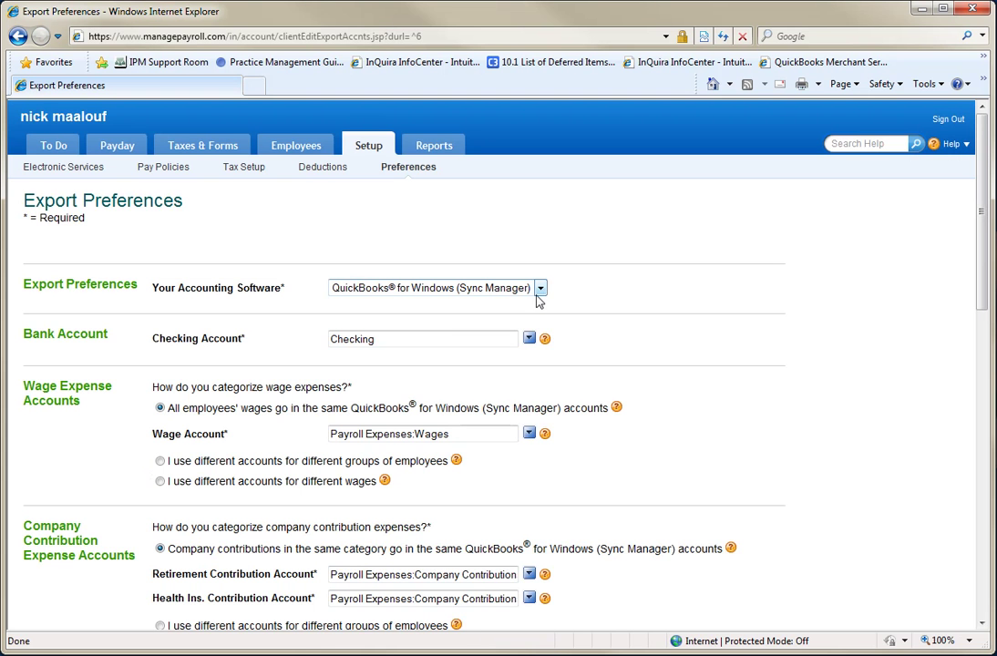
{"action": "left_click", "coordinate": [540, 289]}
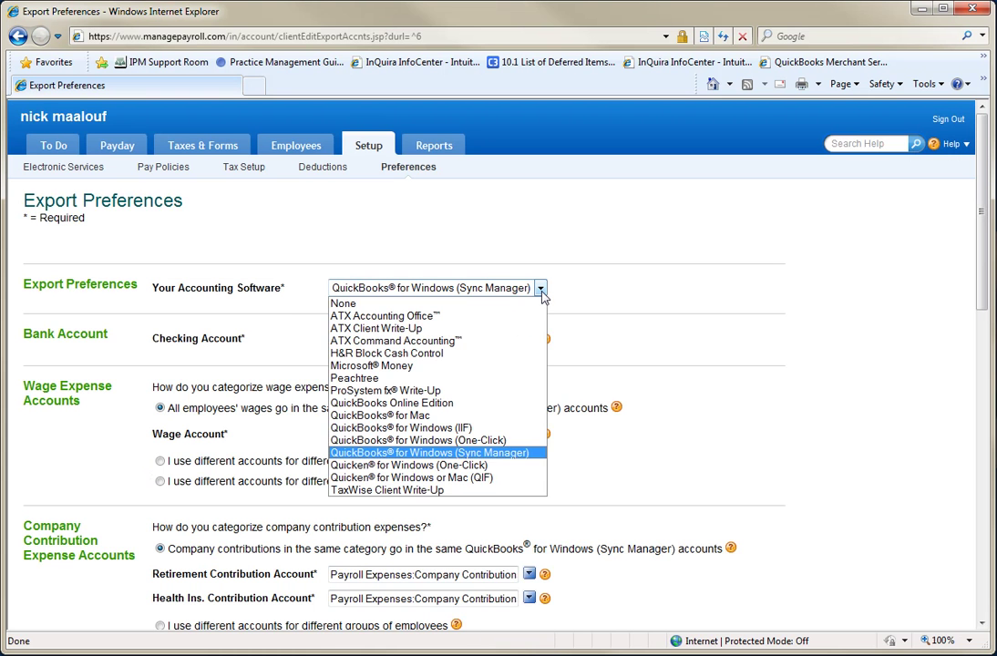
{"action": "left_click", "coordinate": [444, 441]}
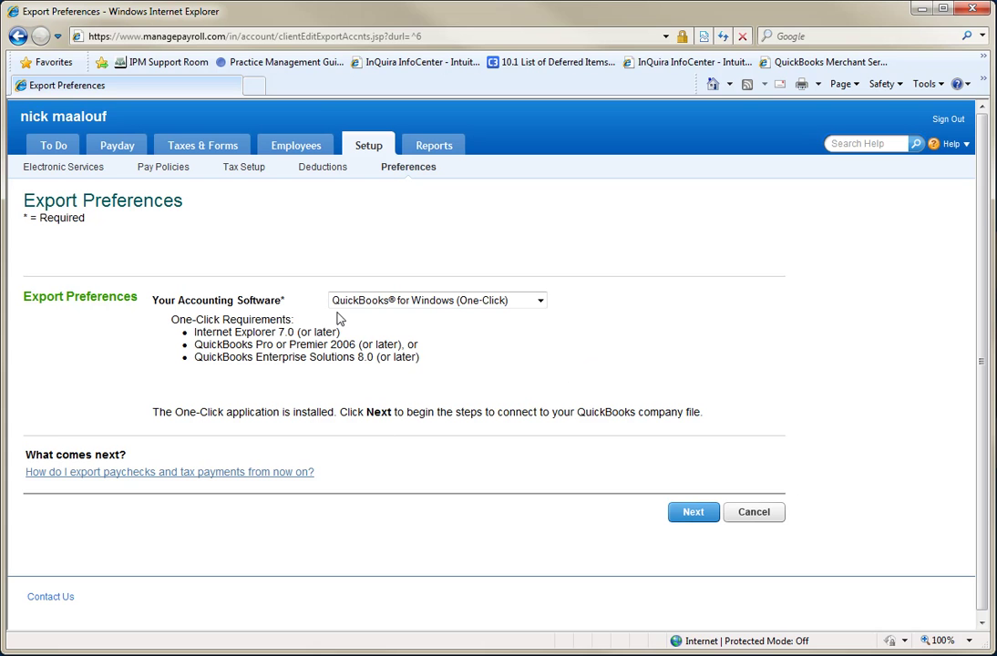
Step: Copy the OneClickExport installer onto the desktop, then return to the payroll Export Preferences page
{"action": "mouse_move", "coordinate": [369, 22]}
{"action": "left_mouse_down"}
{"action": "mouse_move", "coordinate": [398, 25]}
{"action": "mouse_move", "coordinate": [381, 20]}
{"action": "left_mouse_up"}
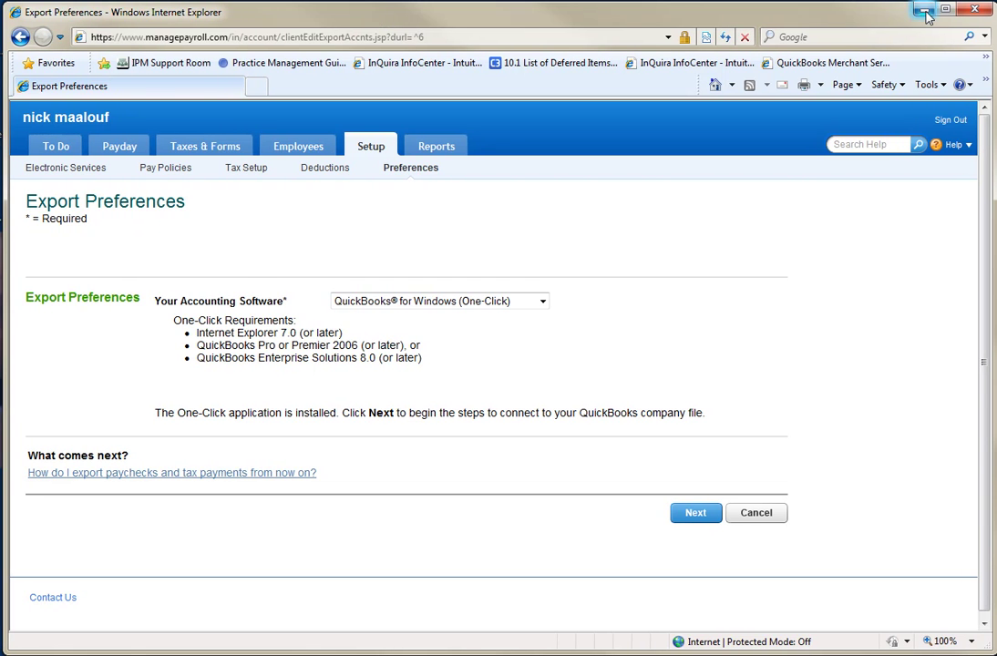
{"action": "left_click", "coordinate": [975, 9]}
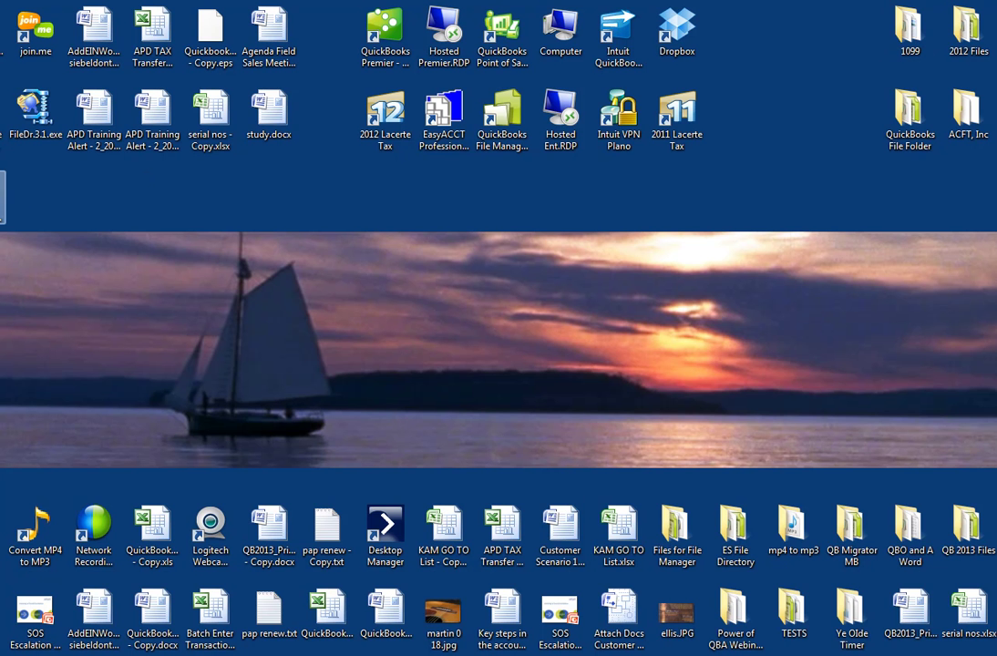
{"action": "left_click_drag", "start_coordinate": [3, 196], "coordinate": [228, 214]}
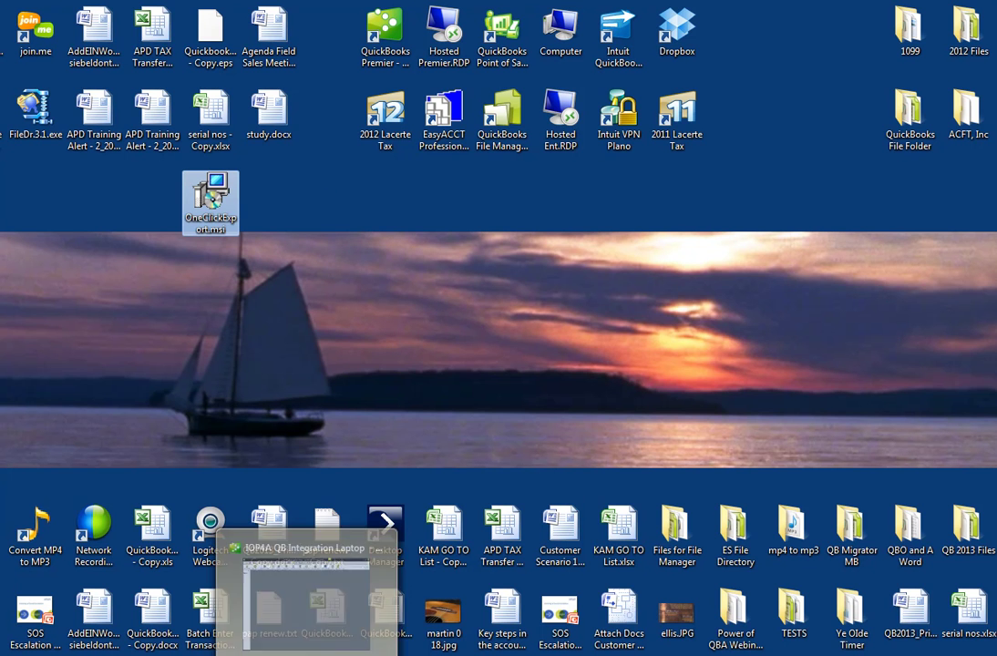
{"action": "left_click", "coordinate": [319, 654]}
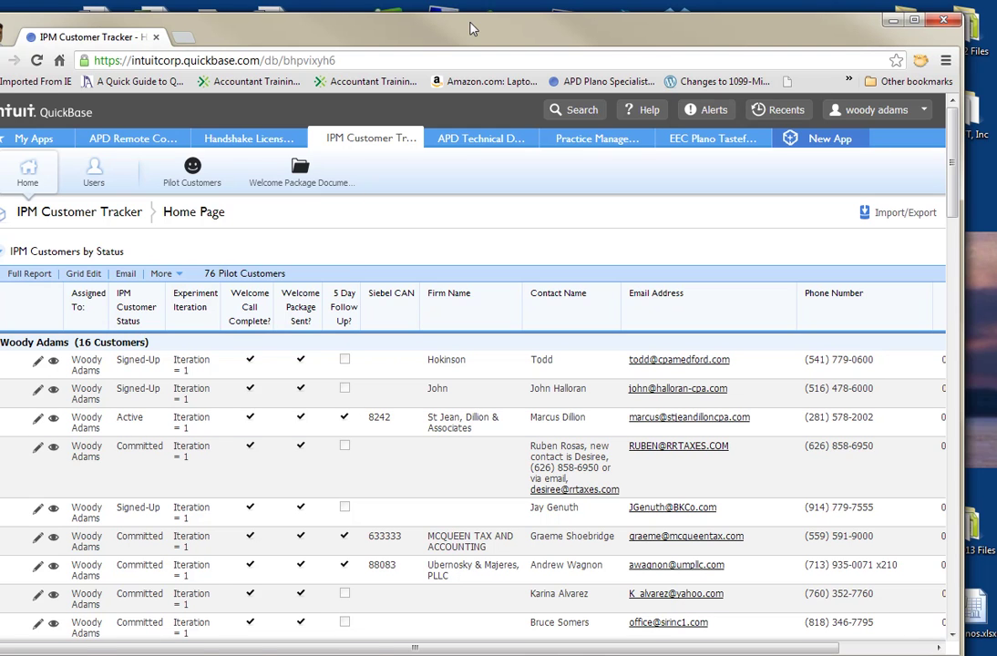
{"action": "left_click", "coordinate": [892, 20]}
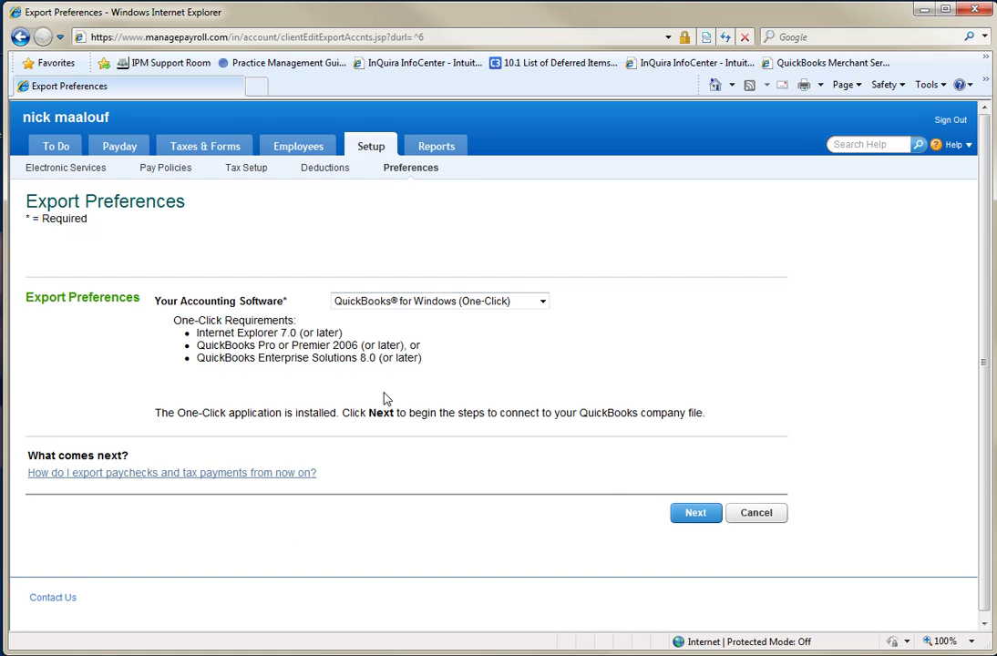
Step: Advance through Connect to QuickBooks to the prepare-to-connect step
{"action": "left_click", "coordinate": [695, 513]}
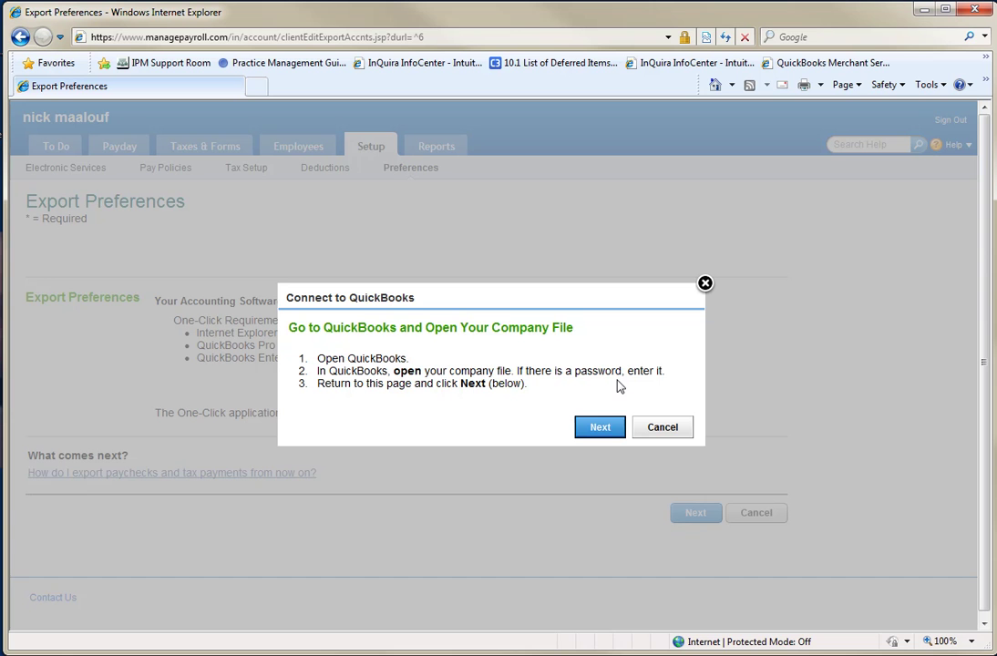
{"action": "left_click", "coordinate": [598, 427]}
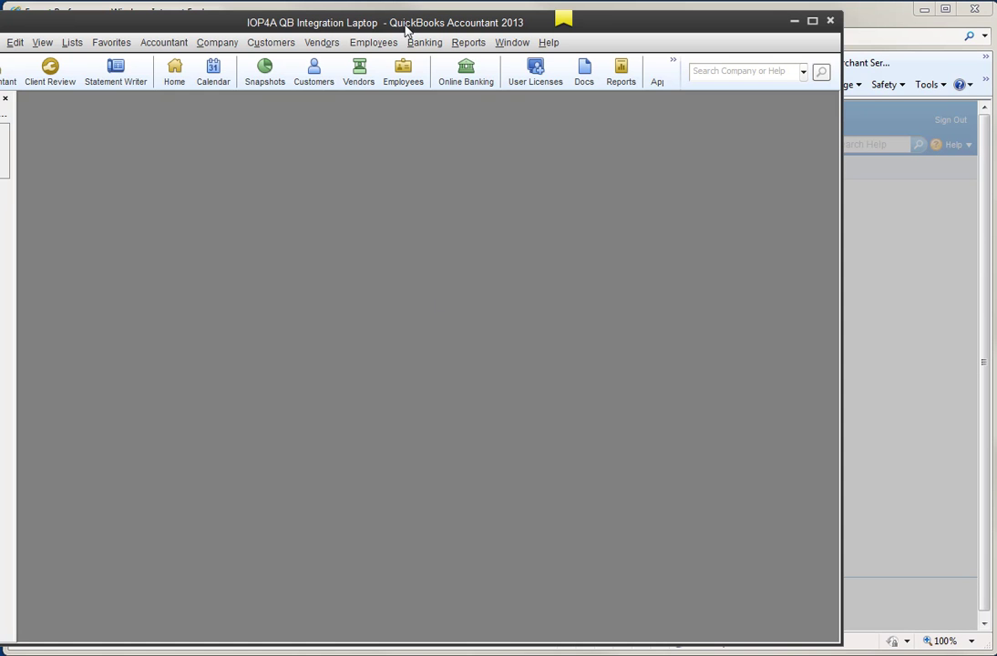
Step: Verify in Integrated Applications company preferences that One-Click Export may access the company file
{"action": "left_click_drag", "start_coordinate": [408, 29], "coordinate": [458, 22]}
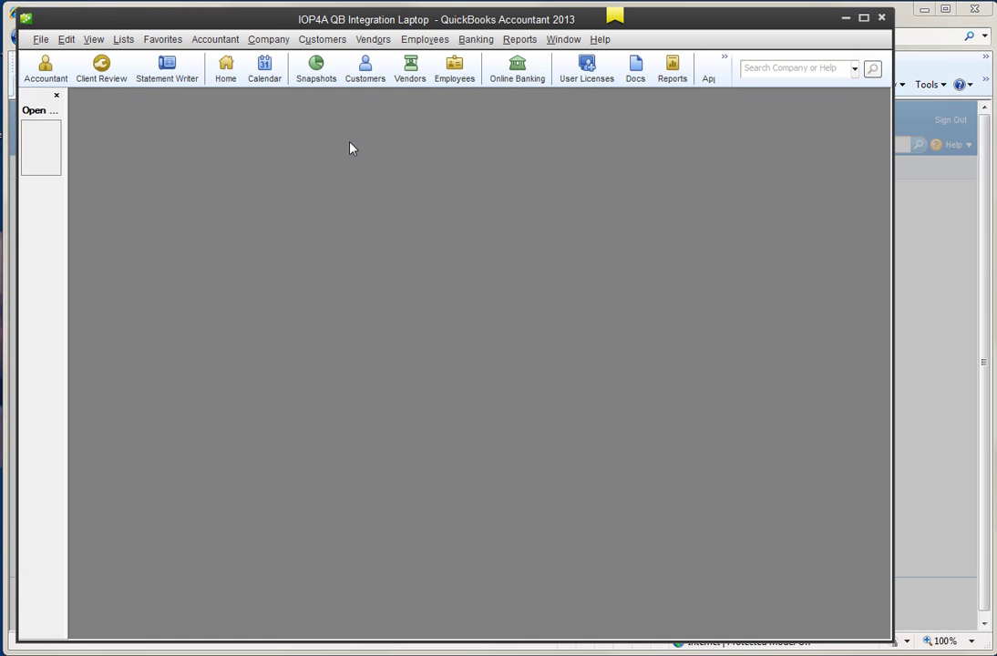
{"action": "left_click", "coordinate": [66, 39]}
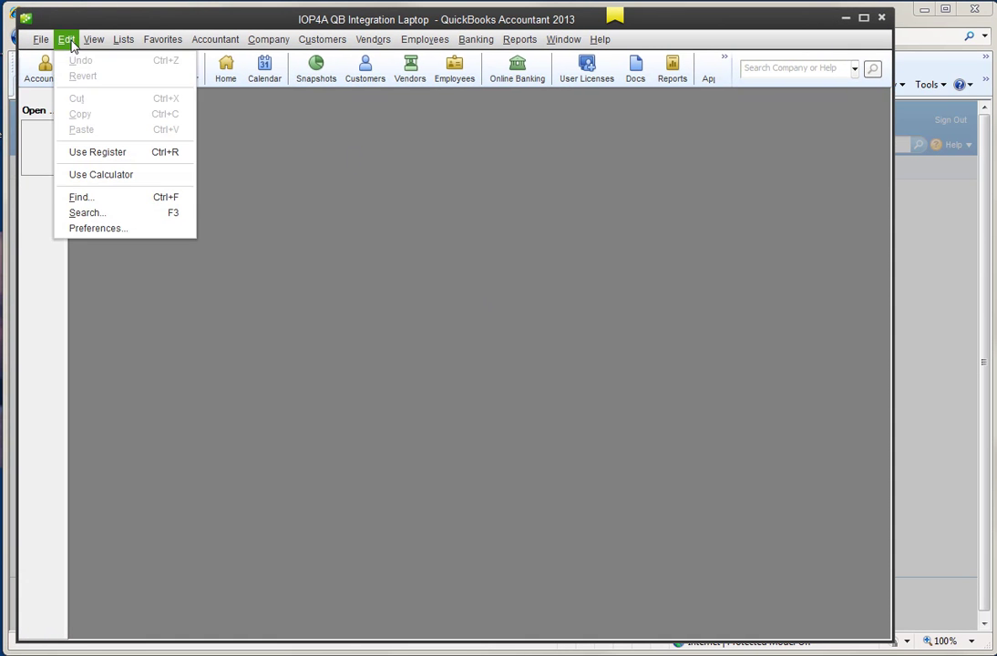
{"action": "left_click", "coordinate": [100, 229]}
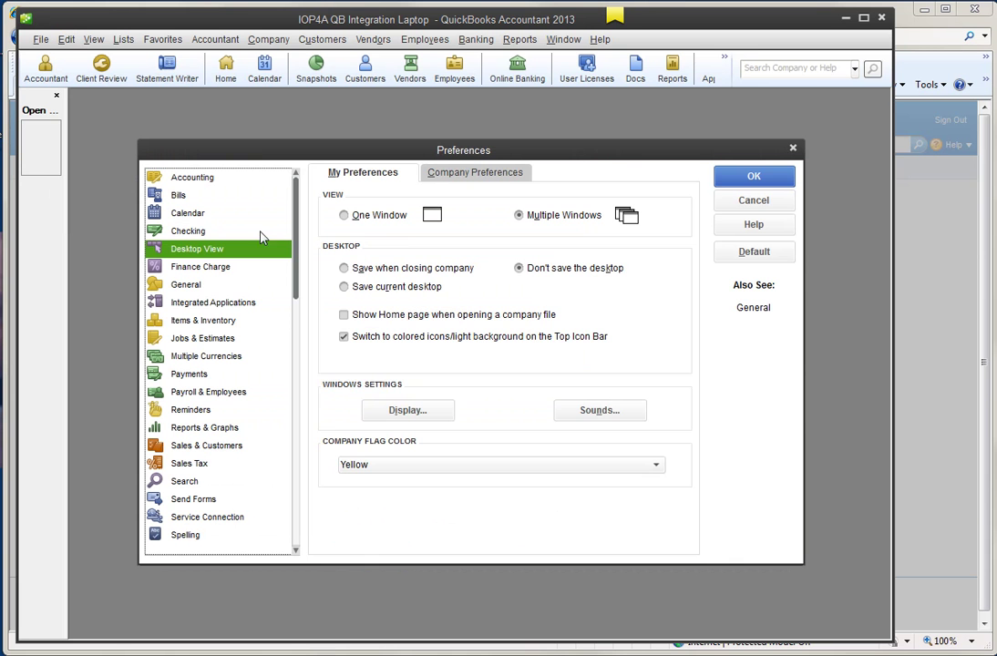
{"action": "left_click", "coordinate": [212, 303]}
{"action": "left_click", "coordinate": [469, 173]}
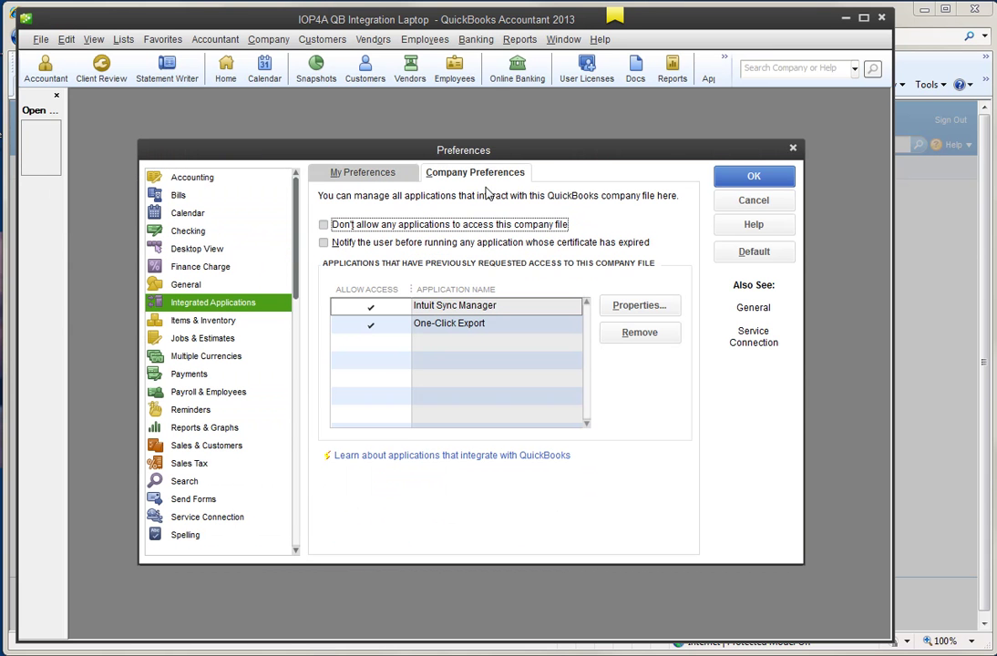
{"action": "left_click", "coordinate": [744, 204]}
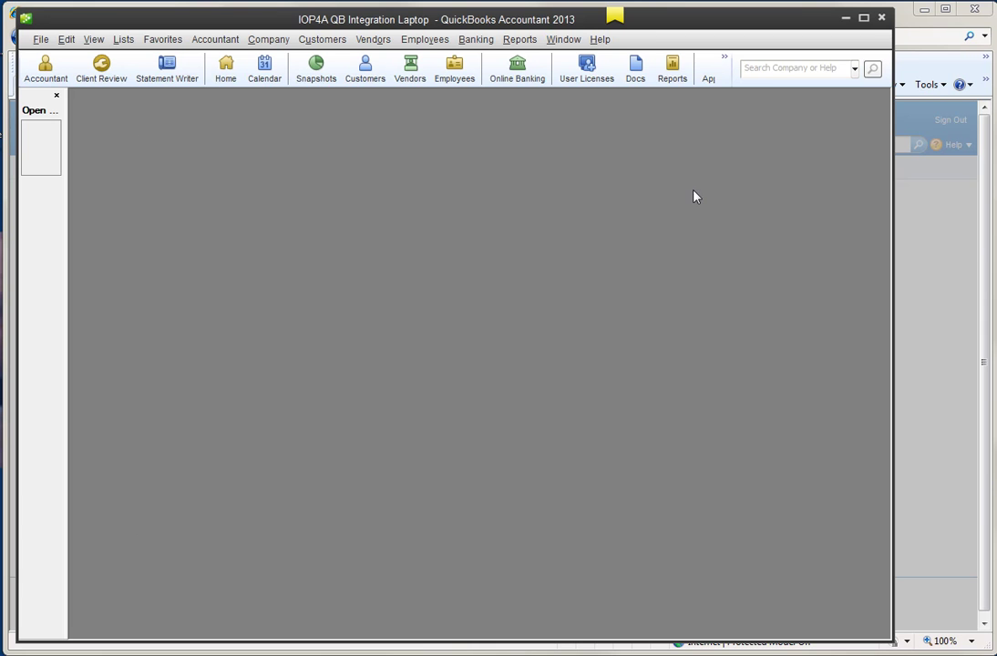
{"action": "left_click", "coordinate": [845, 19]}
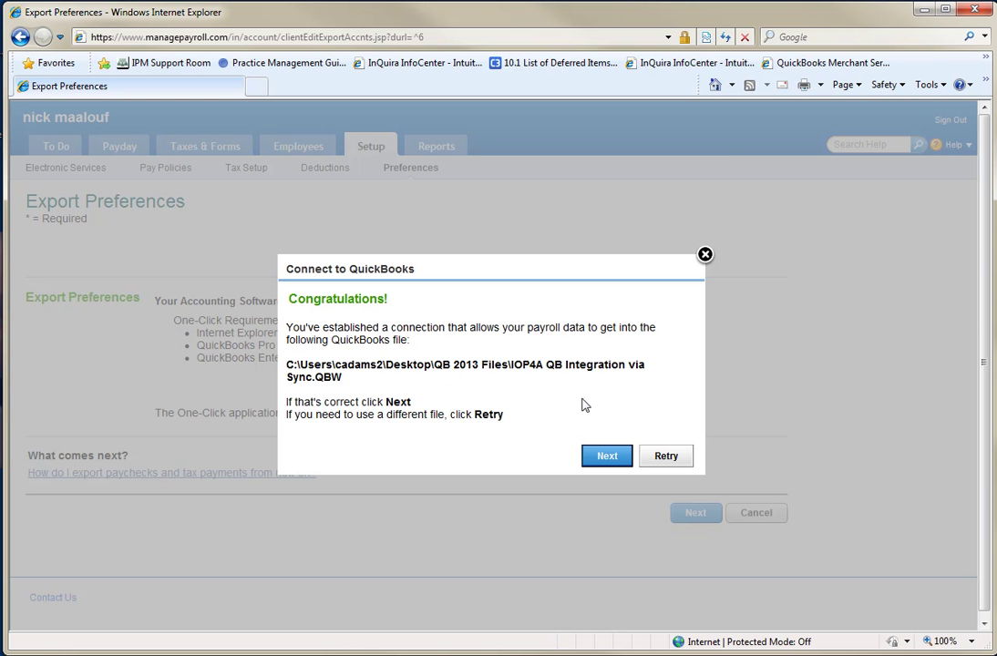
Step: Accept the QuickBooks connection, confirm export preferences and employee classes, then open Create Paychecks
{"action": "left_click", "coordinate": [608, 458]}
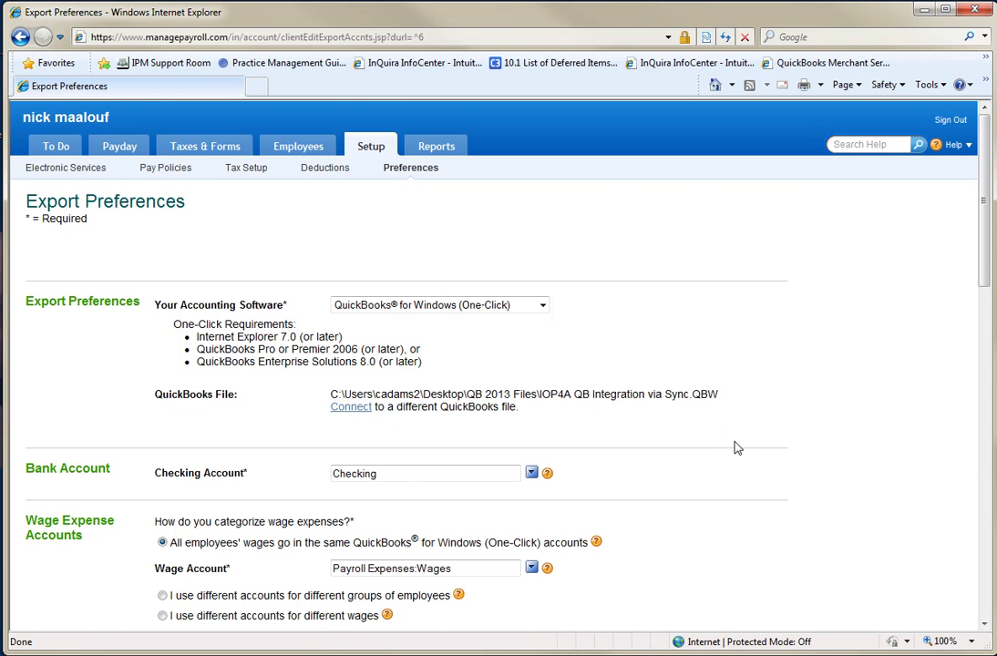
{"action": "scroll", "coordinate": [736, 448], "scroll_direction": "down", "scroll_amount": 10}
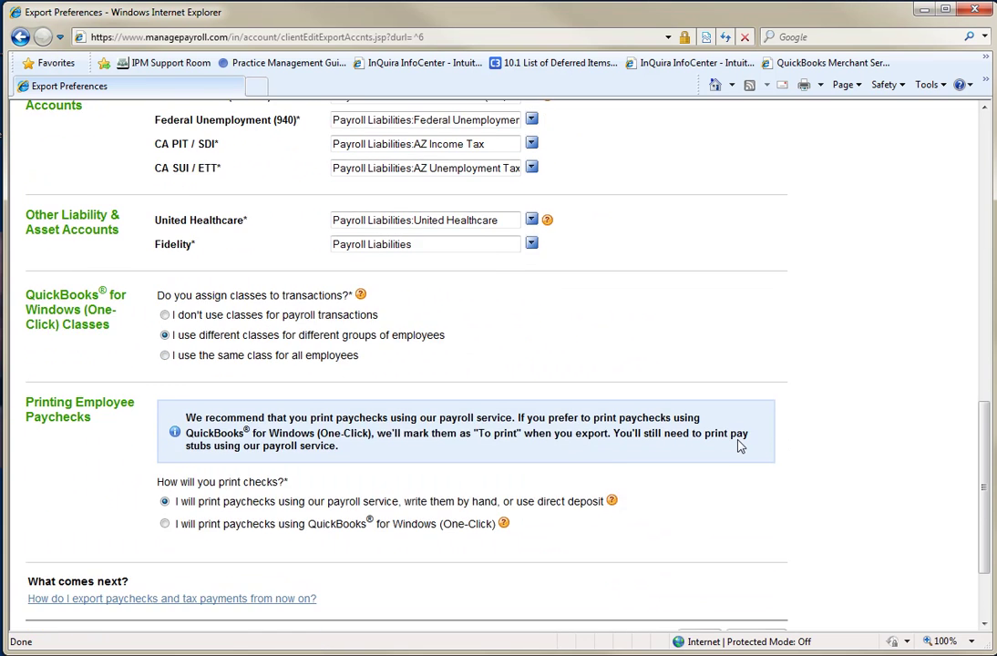
{"action": "scroll", "coordinate": [741, 447], "scroll_direction": "down", "scroll_amount": 2}
{"action": "left_click", "coordinate": [698, 558]}
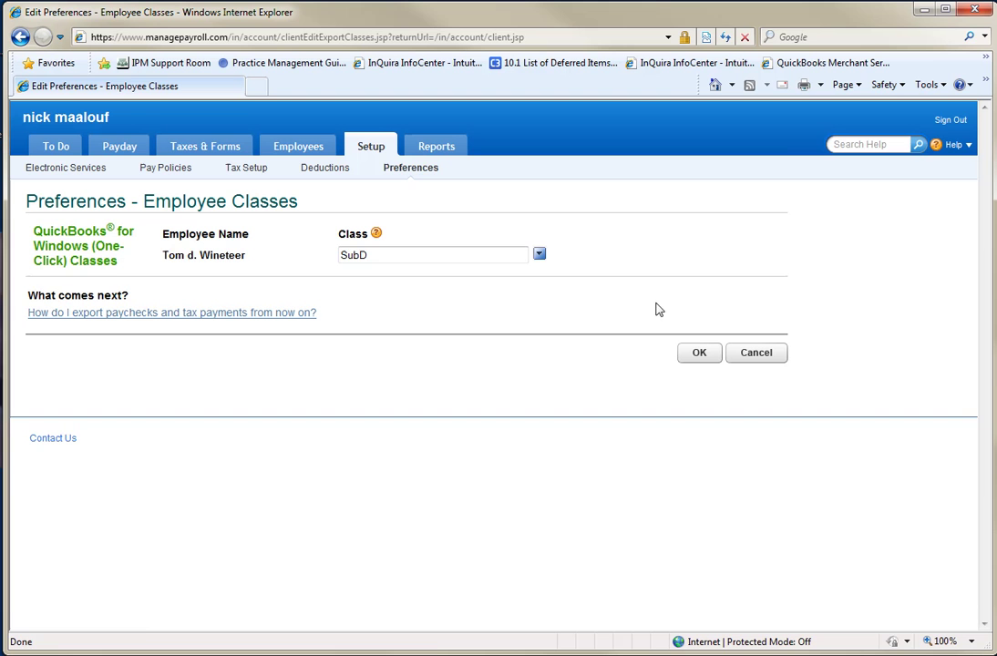
{"action": "left_click", "coordinate": [699, 354]}
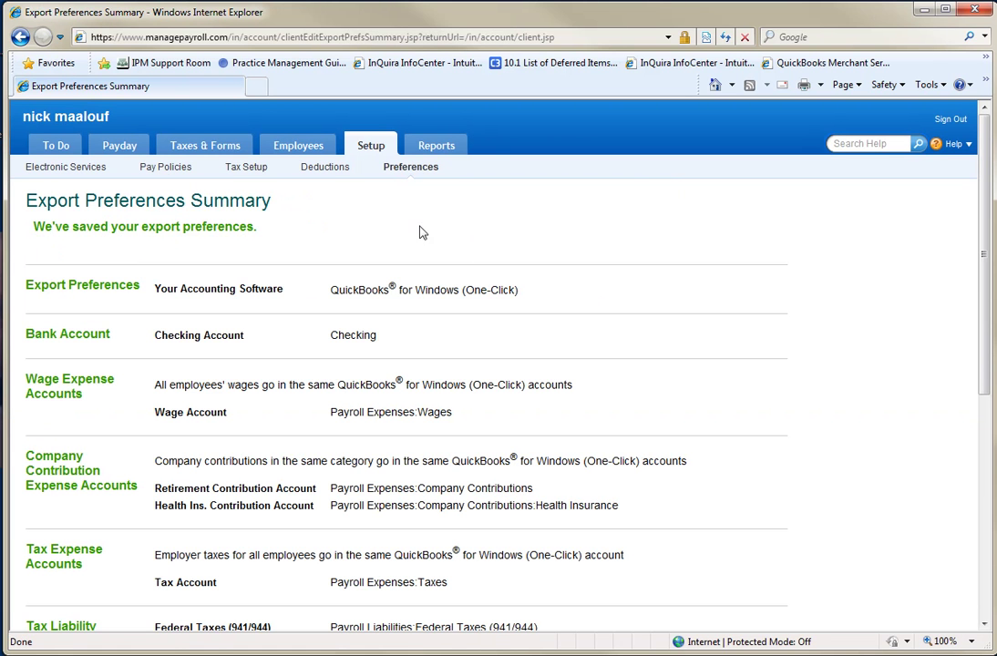
{"action": "left_click", "coordinate": [131, 151]}
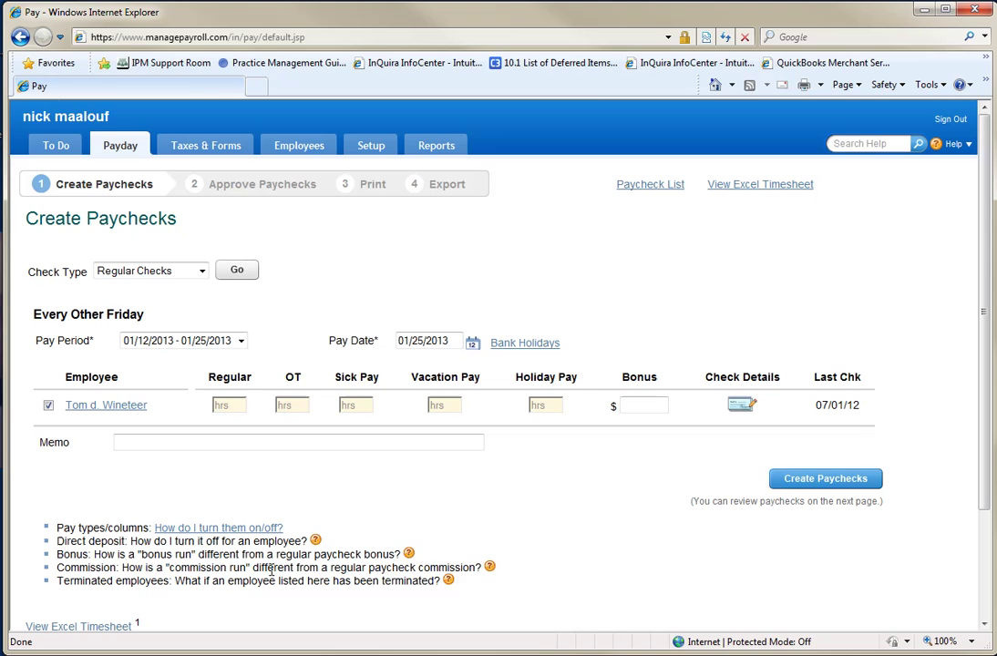
Step: Open the QuickBooks Checking register and review the 07/01/2012 payroll check before closing it
{"action": "key", "text": "alt+Tab"}
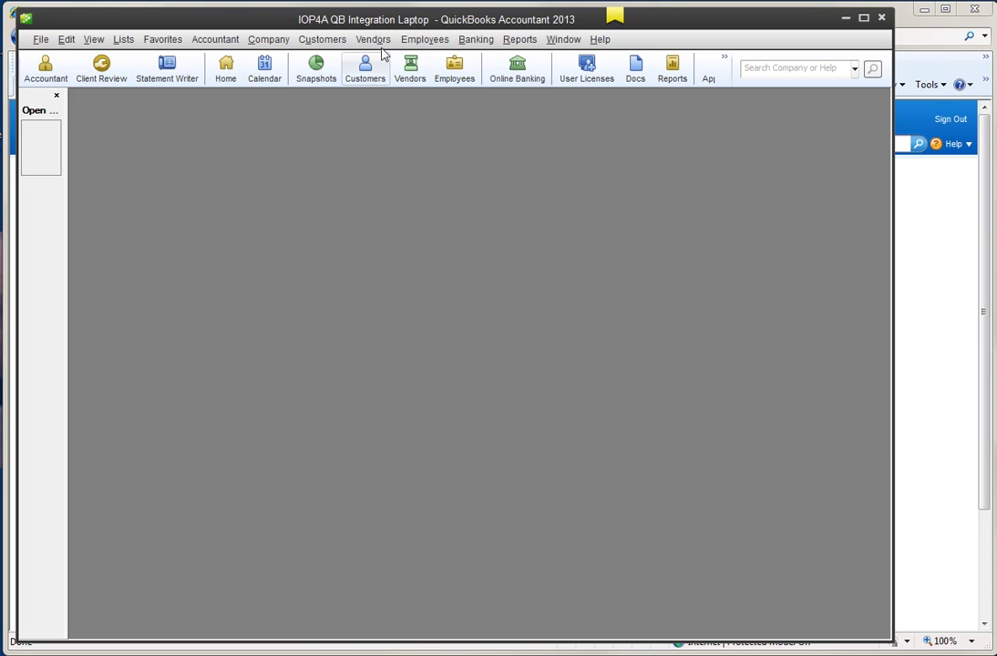
{"action": "left_click", "coordinate": [475, 39]}
{"action": "left_click", "coordinate": [487, 110]}
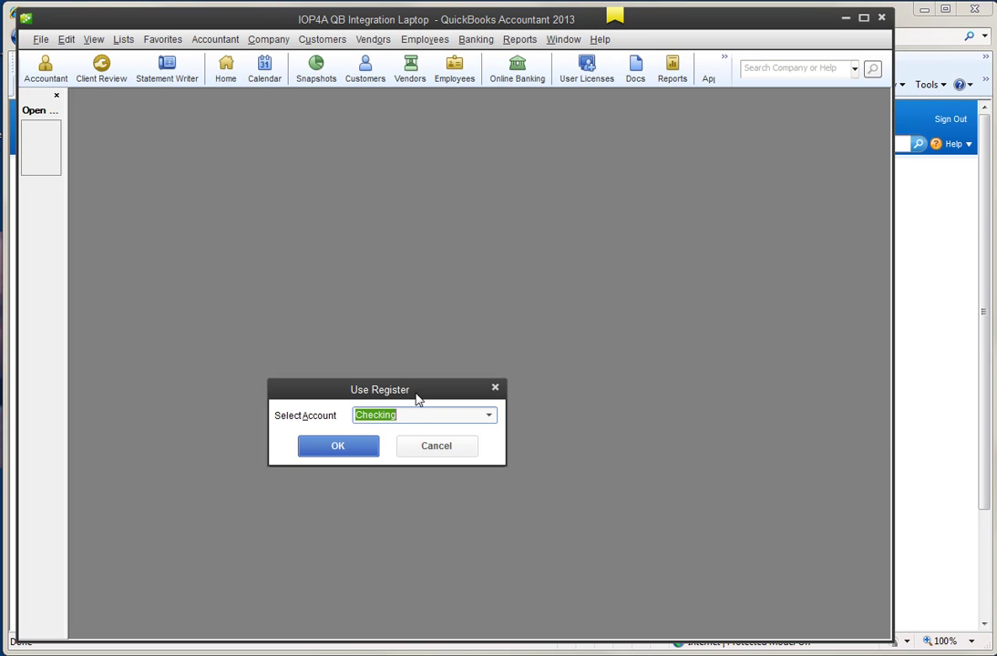
{"action": "left_click", "coordinate": [349, 450]}
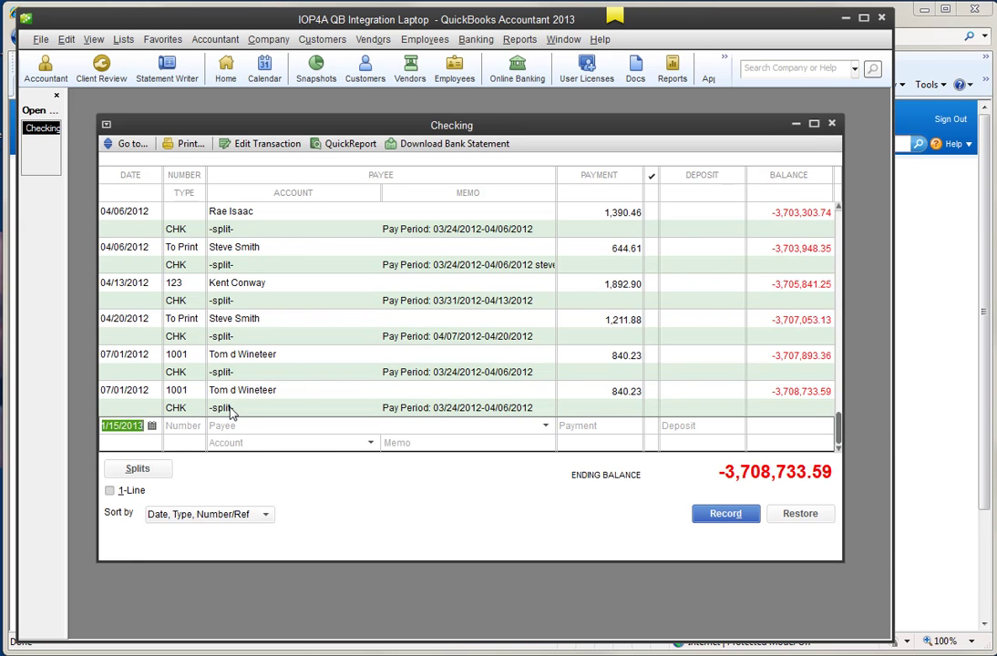
{"action": "left_click", "coordinate": [182, 406]}
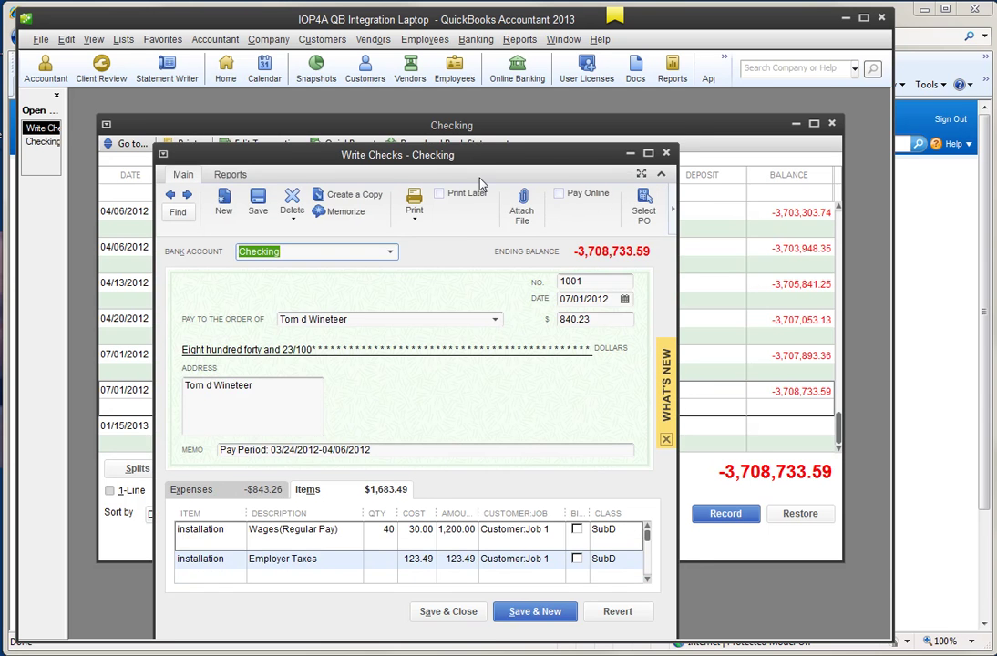
{"action": "left_click_drag", "start_coordinate": [485, 159], "coordinate": [496, 110]}
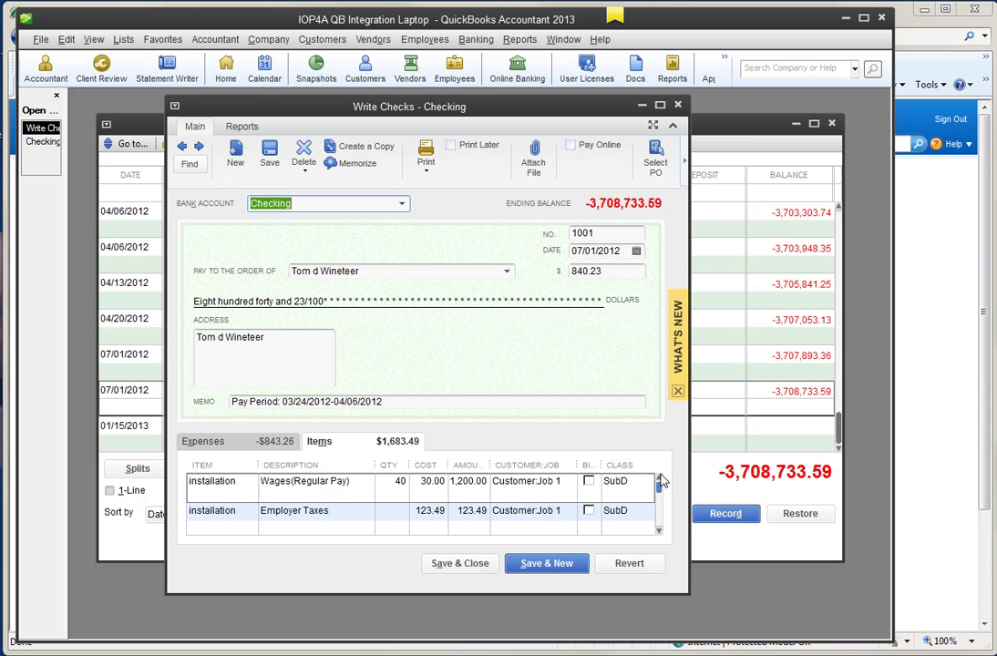
{"action": "left_click", "coordinate": [677, 105]}
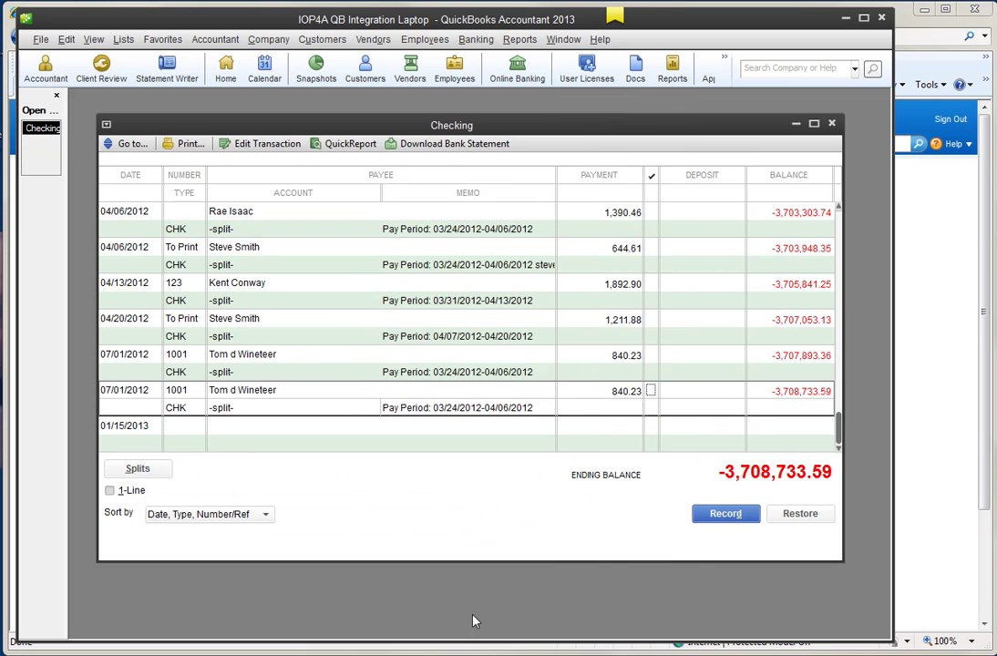